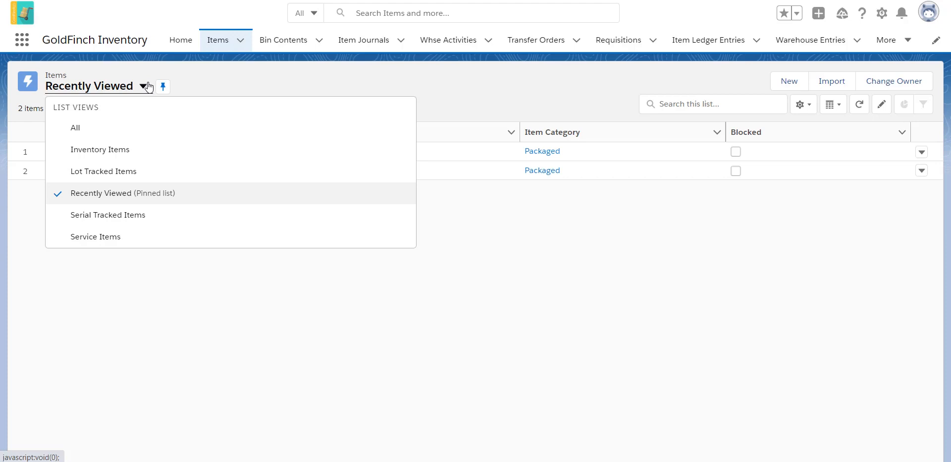
# Open item 7000 - Chocolate Cake (Lot) from the list of all items and examine its detail sections through Planning
pyautogui.click(105, 137)
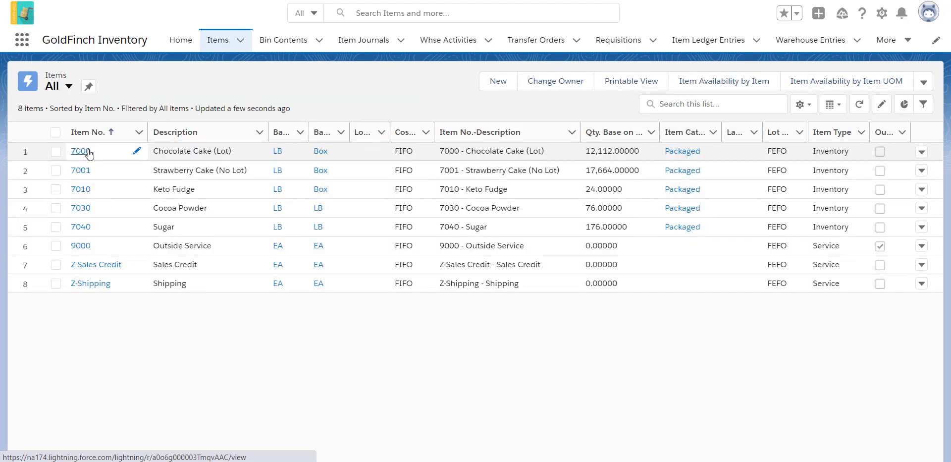
pyautogui.click(89, 152)
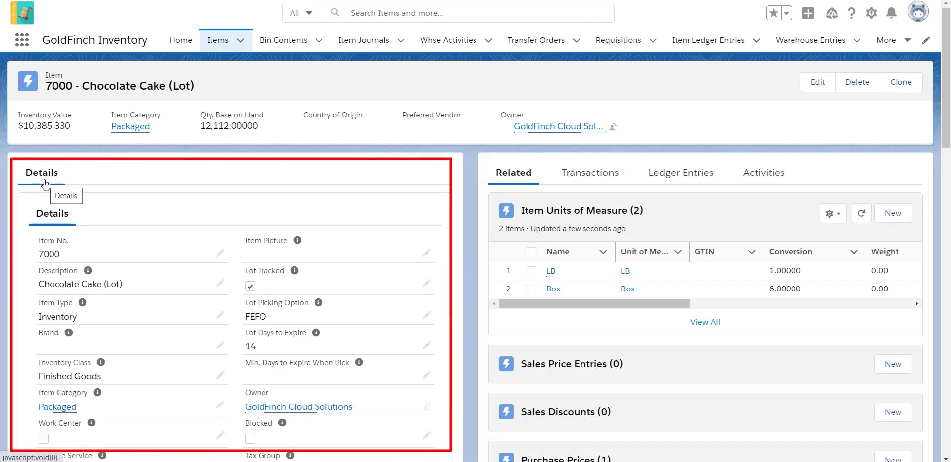
pyautogui.scroll(-2, 45, 181)
pyautogui.scroll(-3, 45, 179)
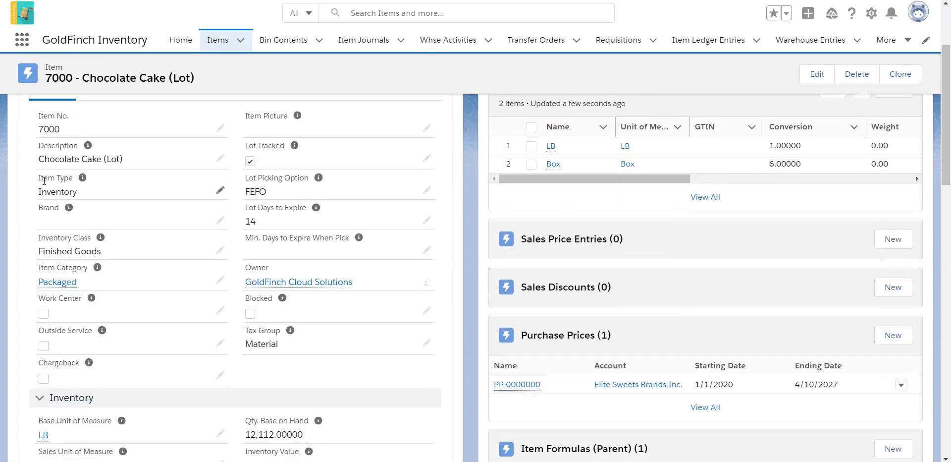
pyautogui.scroll(-5, 43, 183)
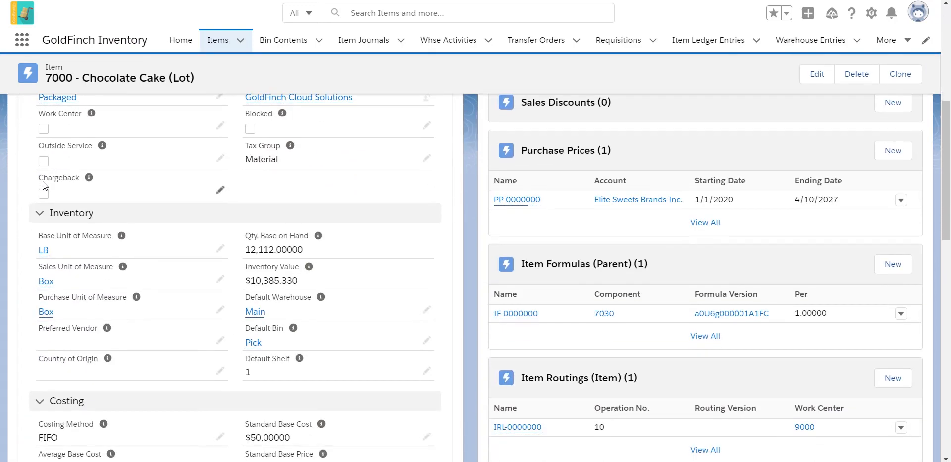
pyautogui.scroll(-5, 44, 185)
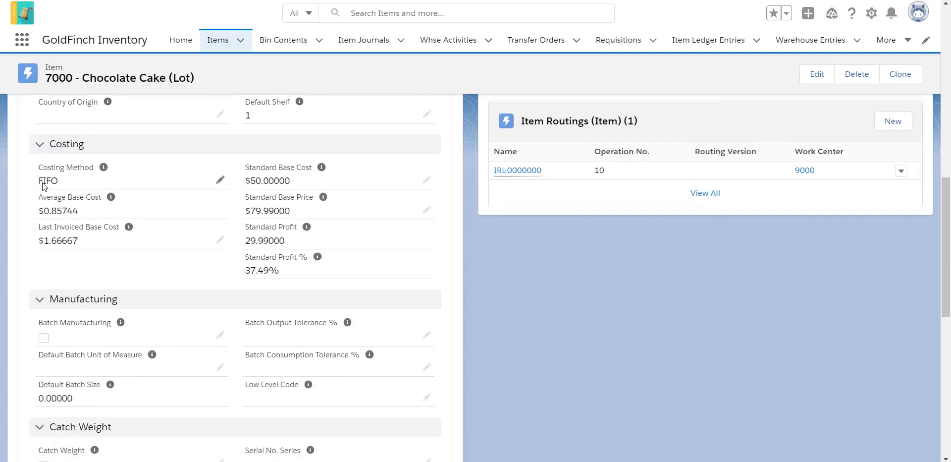
pyautogui.scroll(-5, 42, 187)
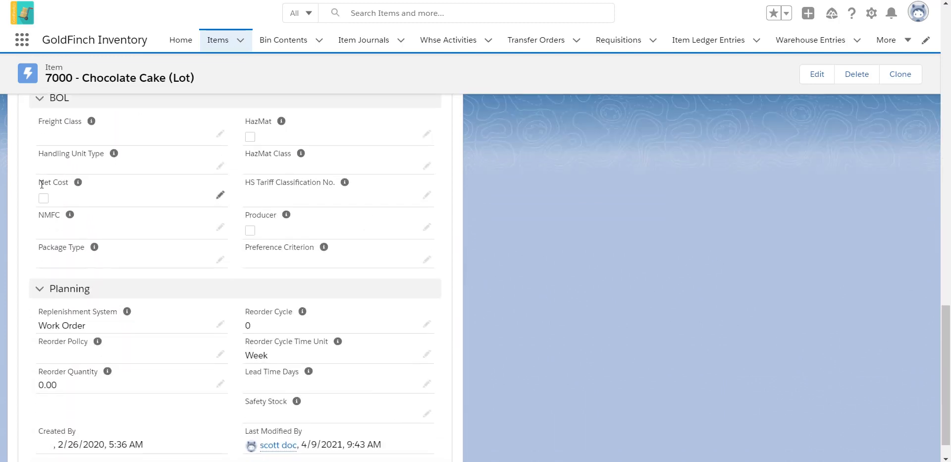
pyautogui.scroll(-1, 41, 184)
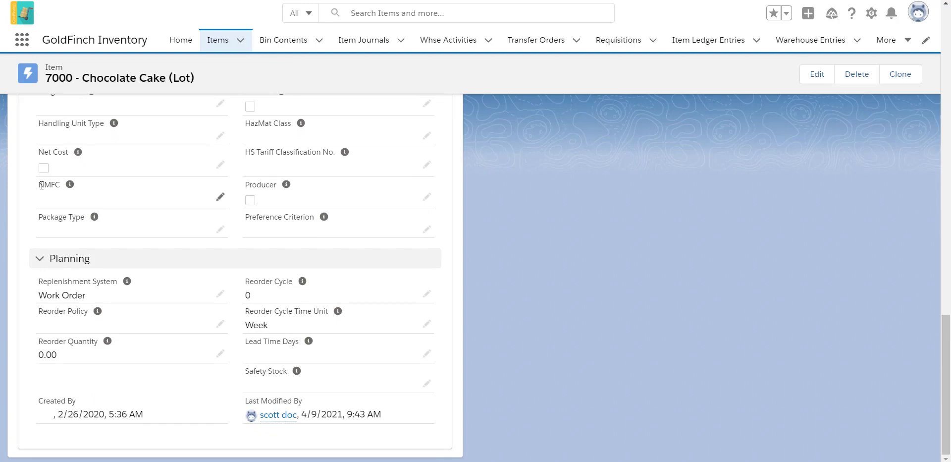
pyautogui.scroll(20, 41, 186)
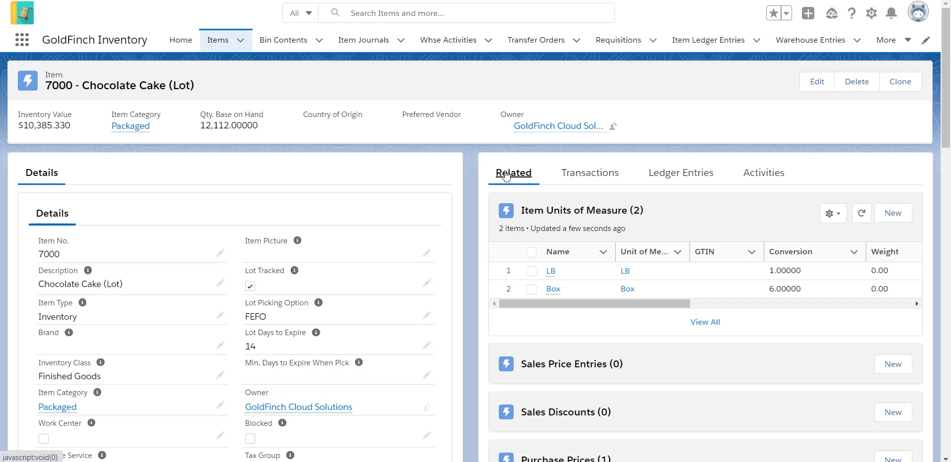
# Examine the item's related units of measure, prices, formulas and routings, and view the Bin Contents list
pyautogui.scroll(-1, 506, 175)
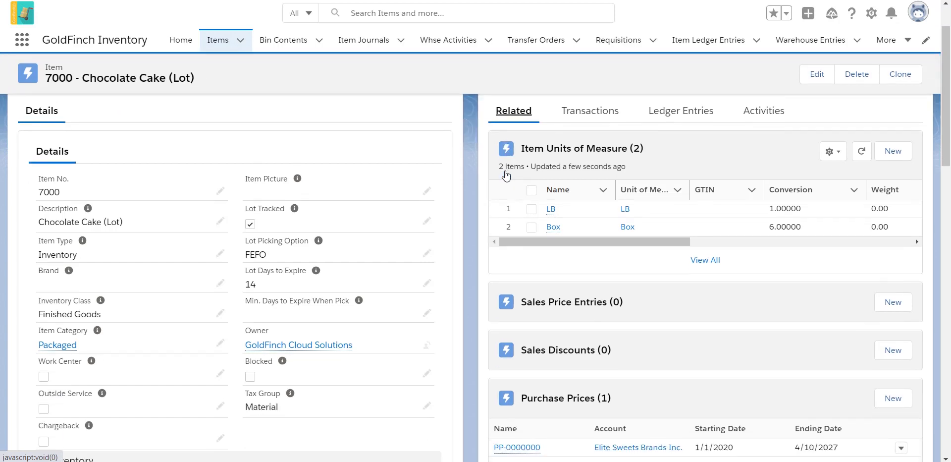
pyautogui.scroll(-1, 506, 173)
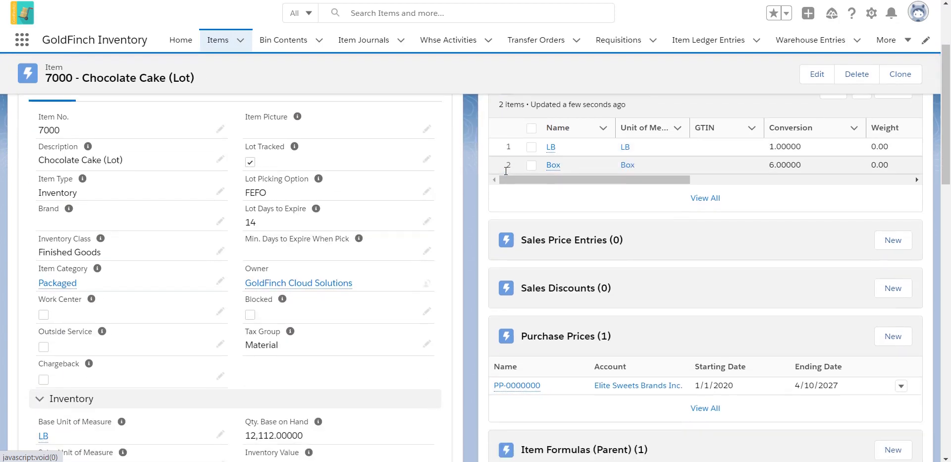
pyautogui.scroll(-1, 506, 170)
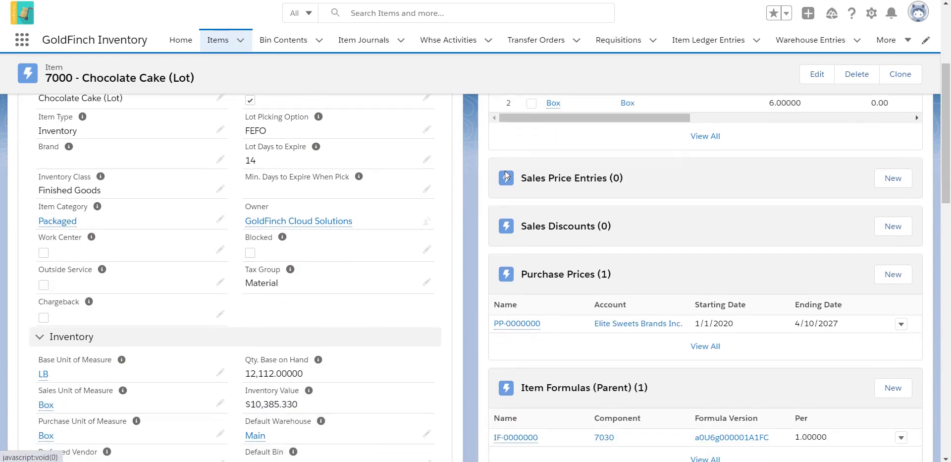
pyautogui.scroll(-1, 506, 175)
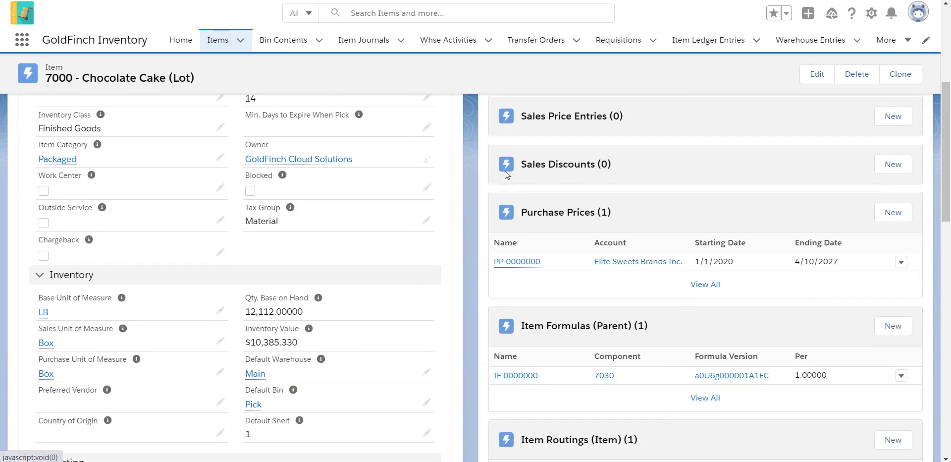
pyautogui.scroll(-1, 505, 171)
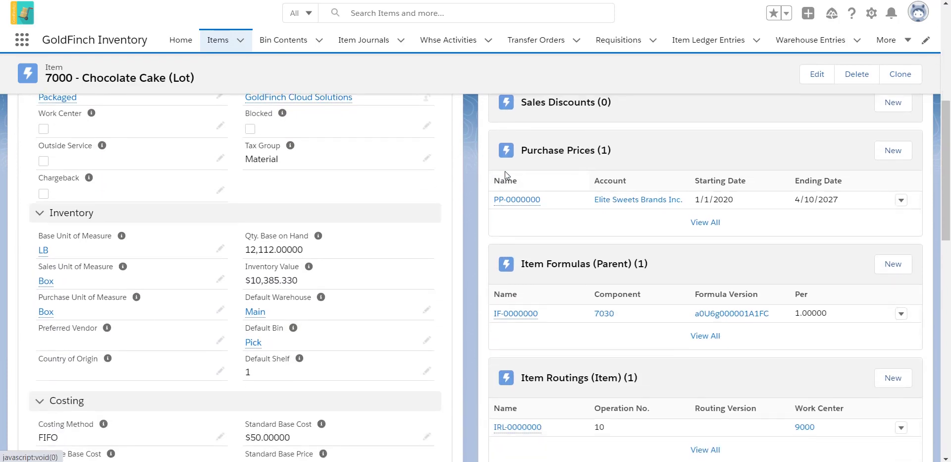
pyautogui.scroll(-1, 504, 171)
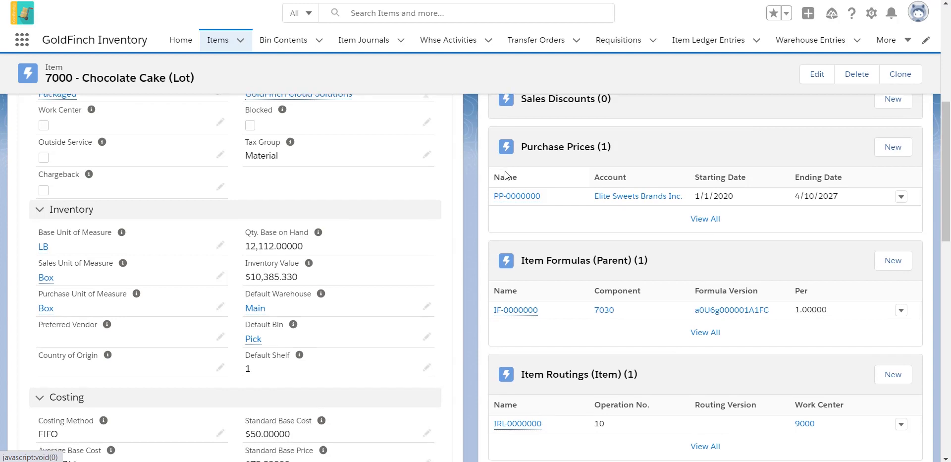
pyautogui.scroll(-1, 506, 177)
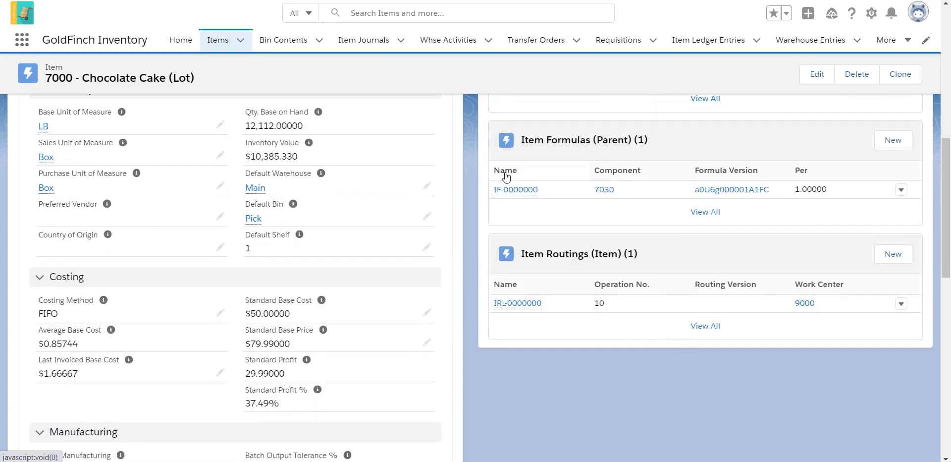
pyautogui.scroll(-2, 504, 174)
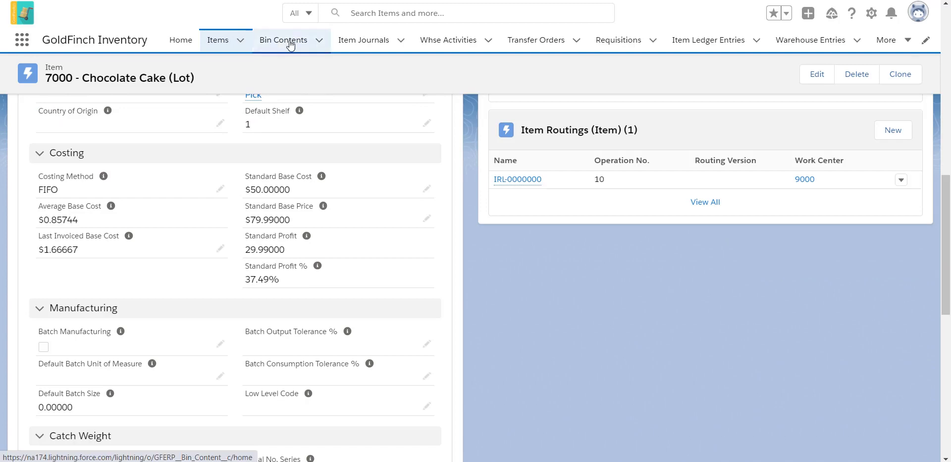
pyautogui.click(290, 44)
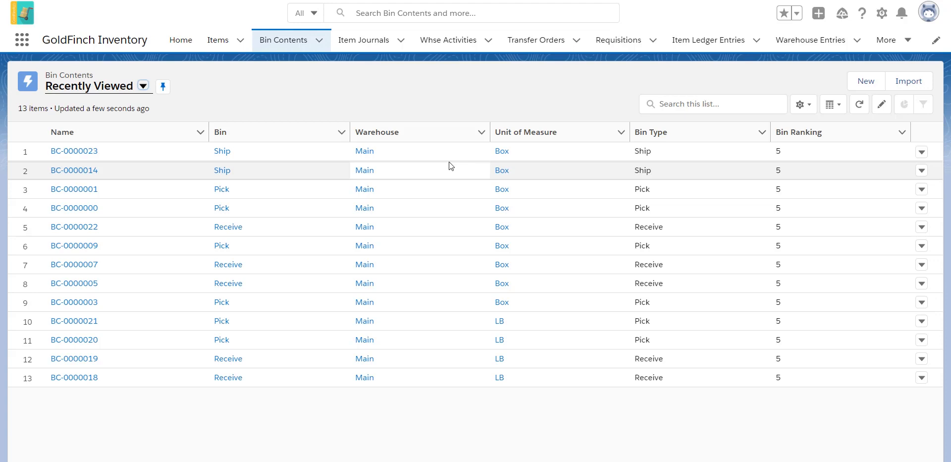
# Start a new item journal with the Inventory Adjustment record type
pyautogui.click(374, 43)
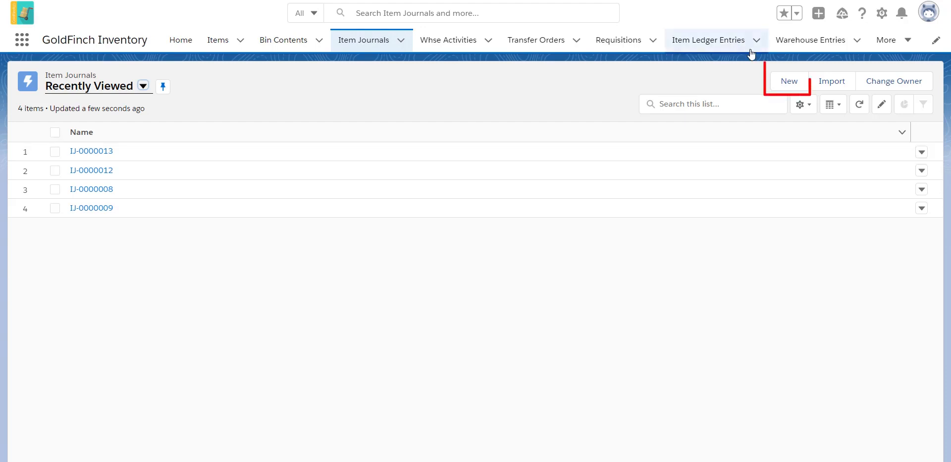
pyautogui.click(790, 82)
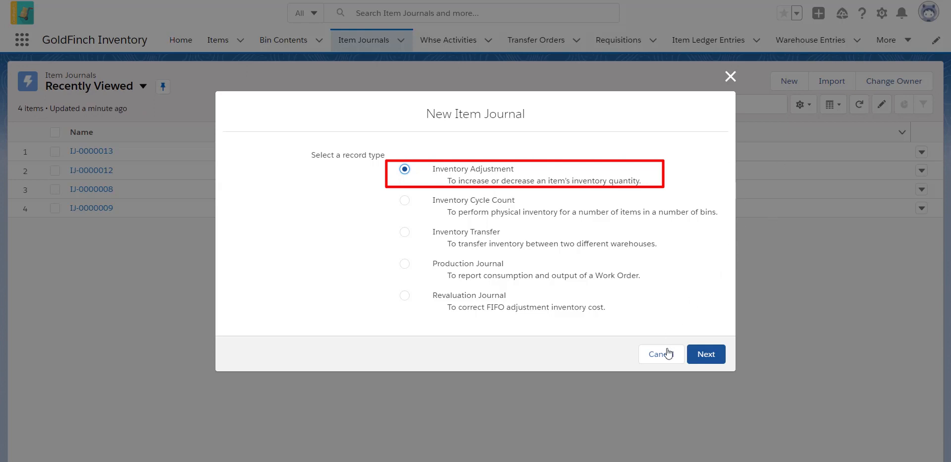
pyautogui.click(708, 354)
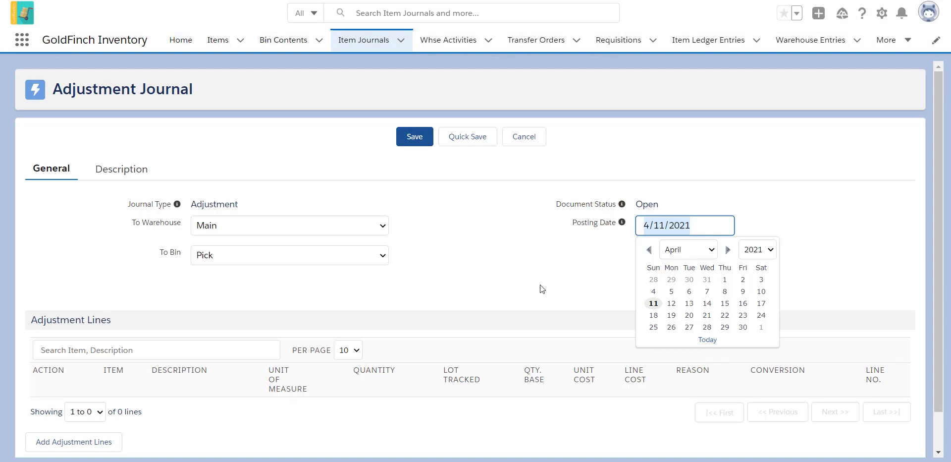
# Add adjustment lines to the journal and choose item 7000 (Chocolate Cake (Lot)) on line 1
pyautogui.scroll(-1, 91, 402)
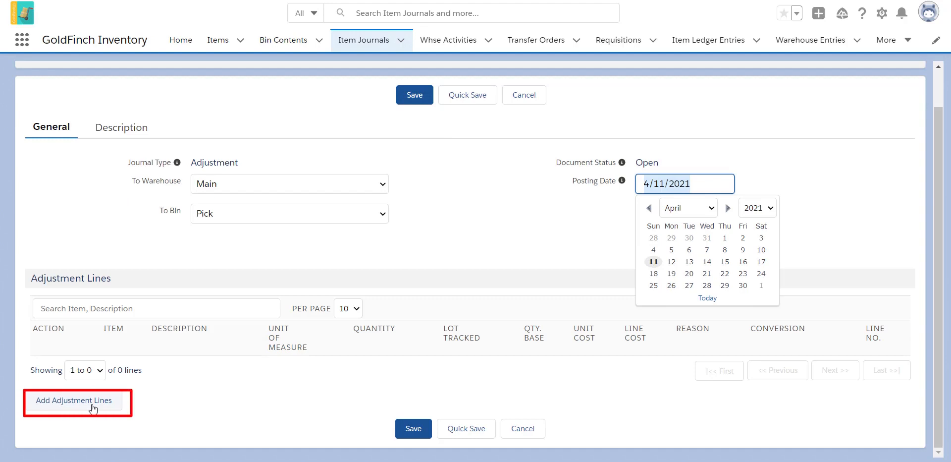
pyautogui.click(92, 408)
pyautogui.click(92, 407)
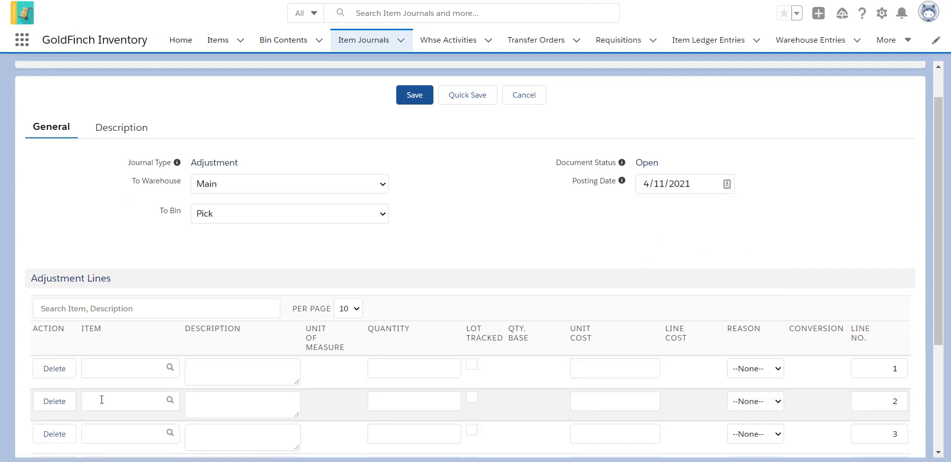
pyautogui.scroll(-3, 99, 400)
pyautogui.click(113, 204)
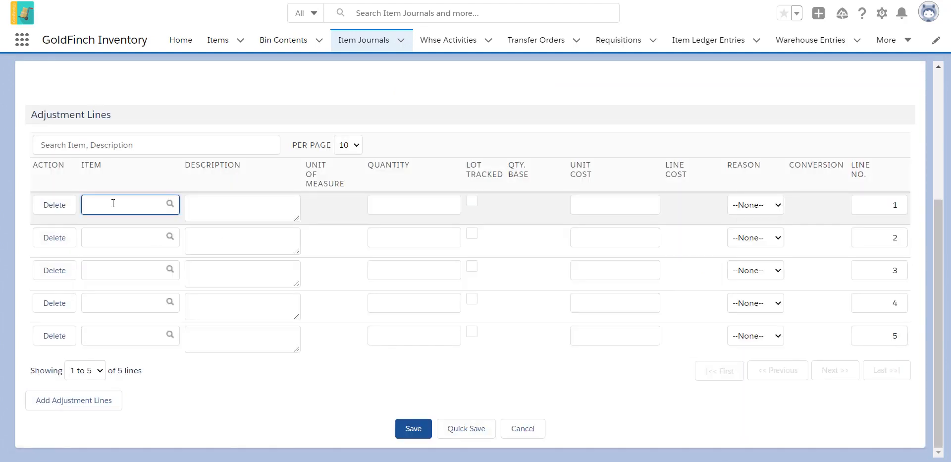
pyautogui.write('7000 (Chocolate Cak')
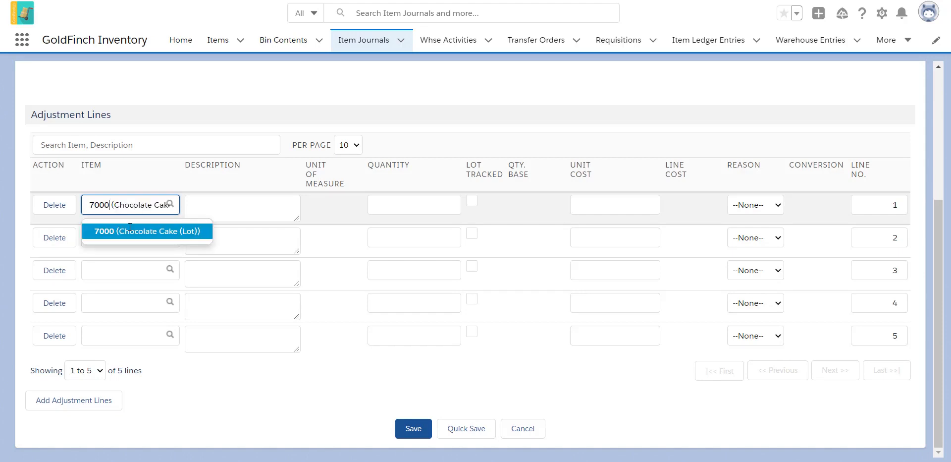
pyautogui.click(130, 230)
# Set line 1 to a quantity of 10 in Box units, leave the reason at None, and save the adjustment journal
pyautogui.click(358, 208)
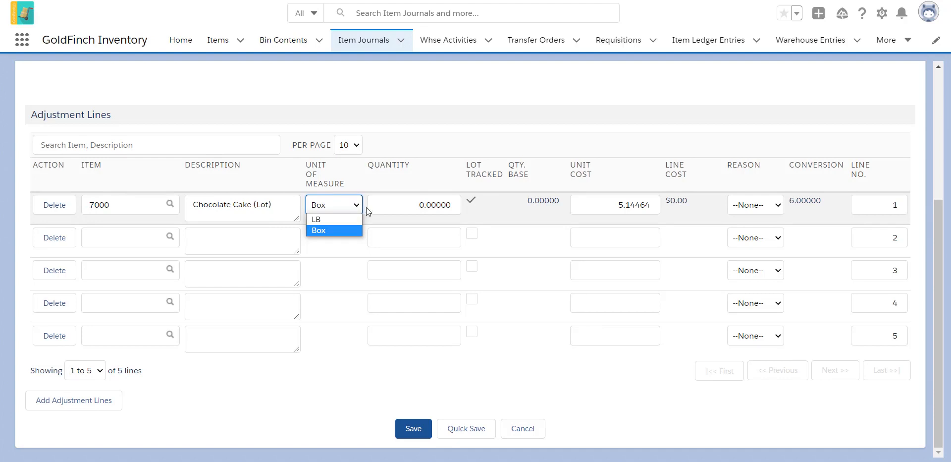
pyautogui.click(425, 207)
pyautogui.write('10')
pyautogui.click(530, 216)
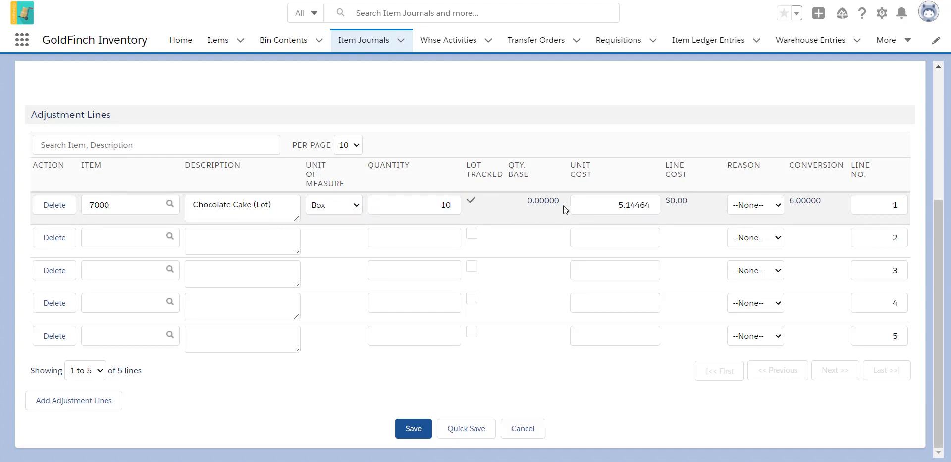
pyautogui.click(779, 207)
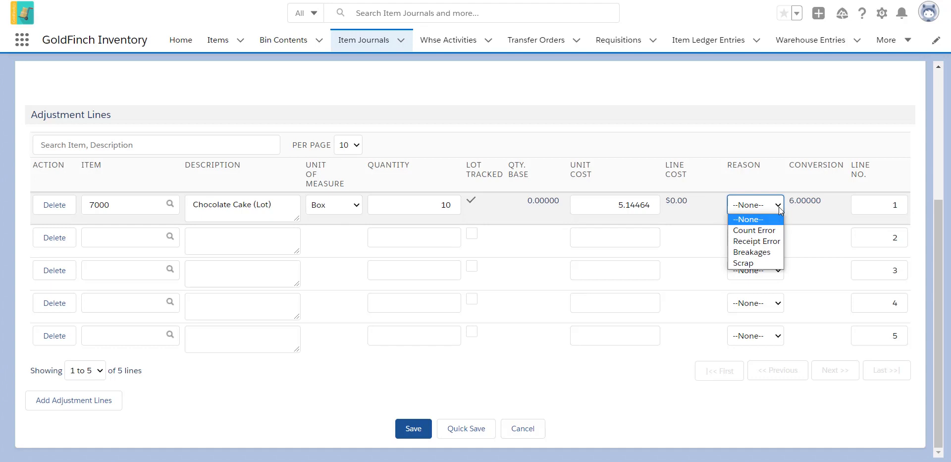
pyautogui.click(706, 222)
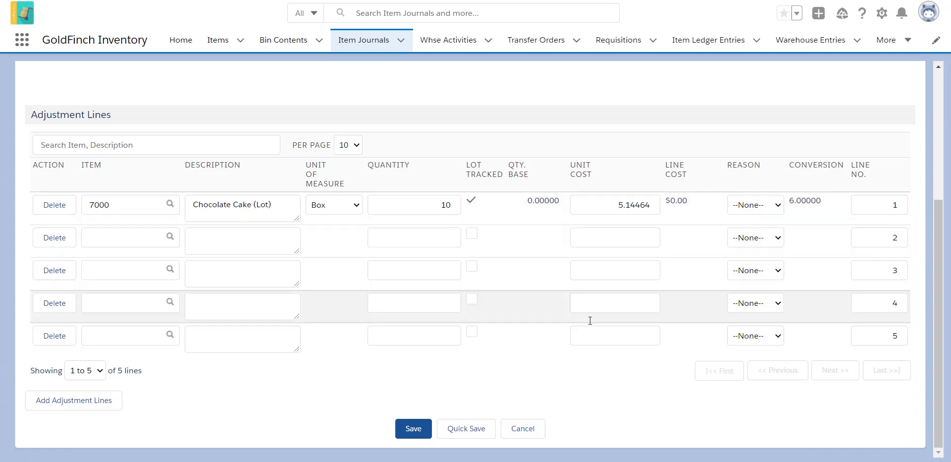
pyautogui.click(422, 428)
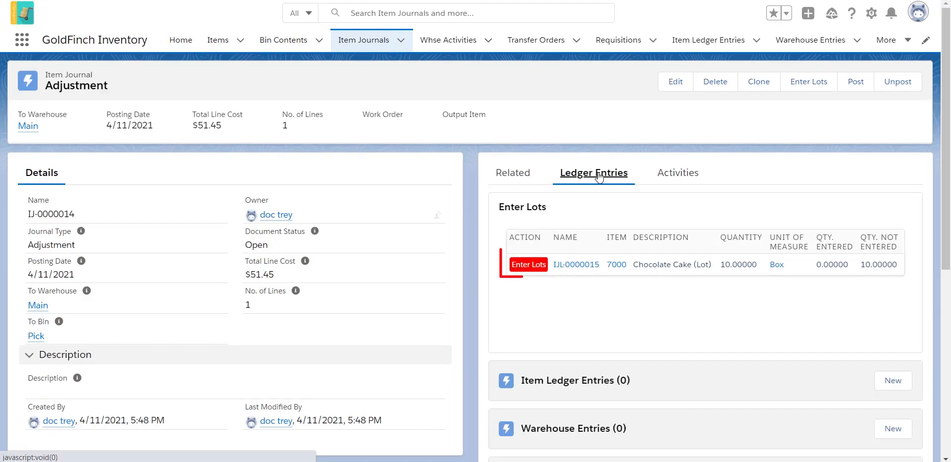
# Add tracking lines for the Chocolate Cake journal line, enter lot 123456 with quantity 10 on the first one, and save
pyautogui.click(517, 268)
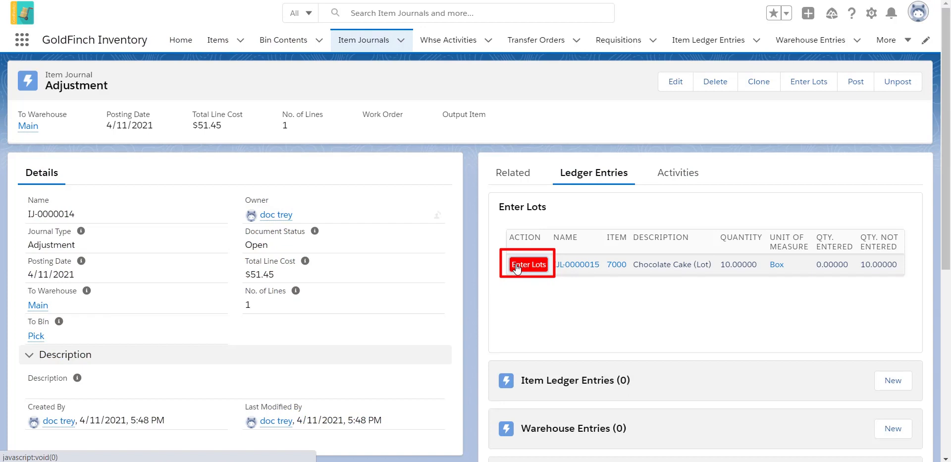
pyautogui.scroll(-2, 527, 270)
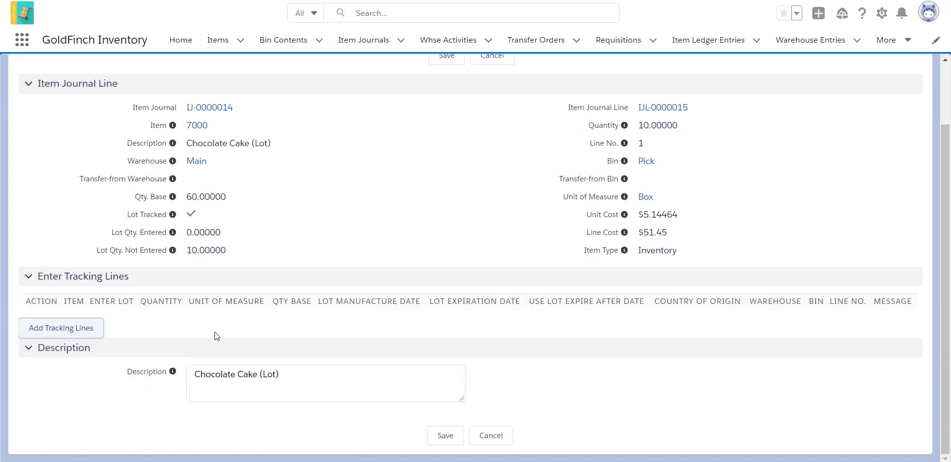
pyautogui.click(74, 334)
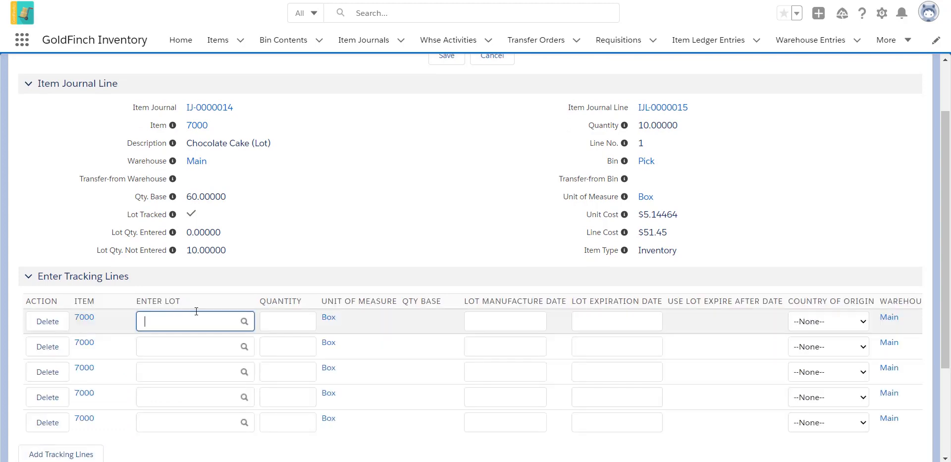
pyautogui.write('123456')
pyautogui.click(292, 321)
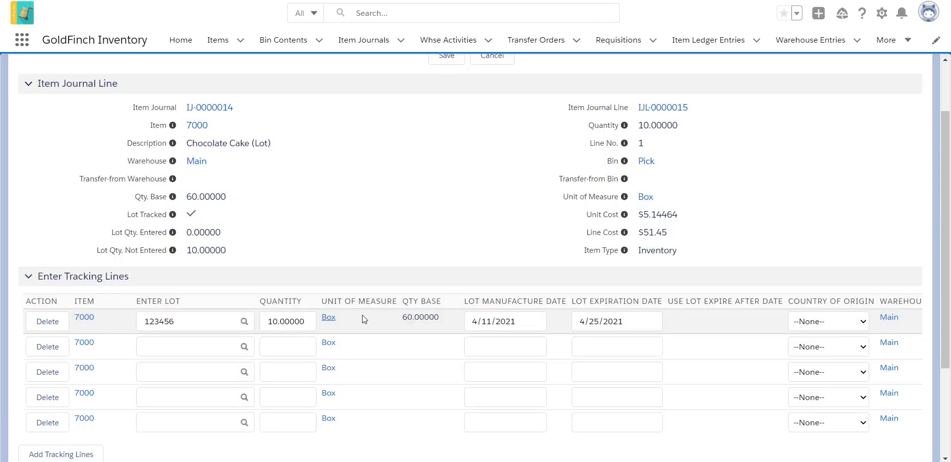
pyautogui.scroll(-3, 371, 367)
pyautogui.click(447, 443)
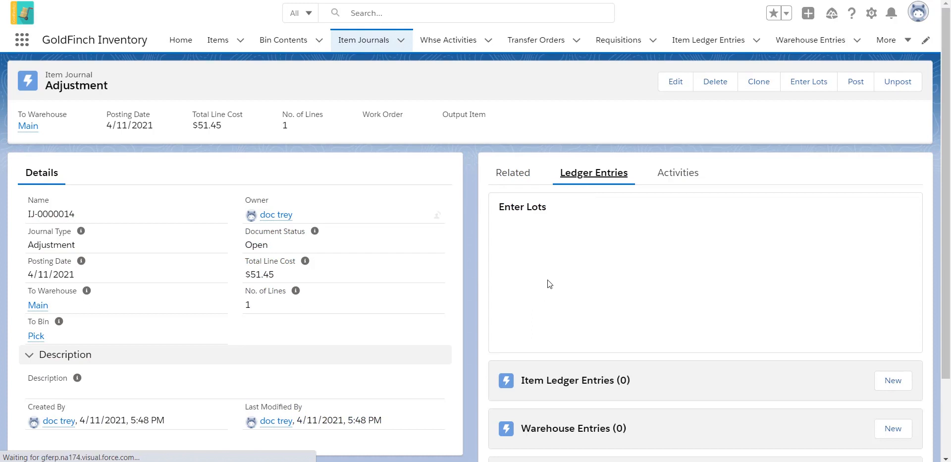
# Post the adjustment journal and review its resulting item ledger, warehouse, cost and GL entries
pyautogui.click(858, 84)
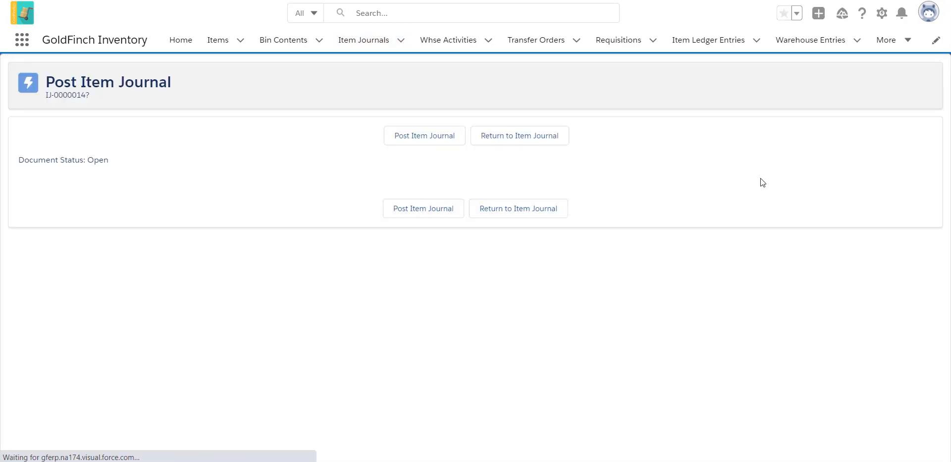
pyautogui.click(433, 210)
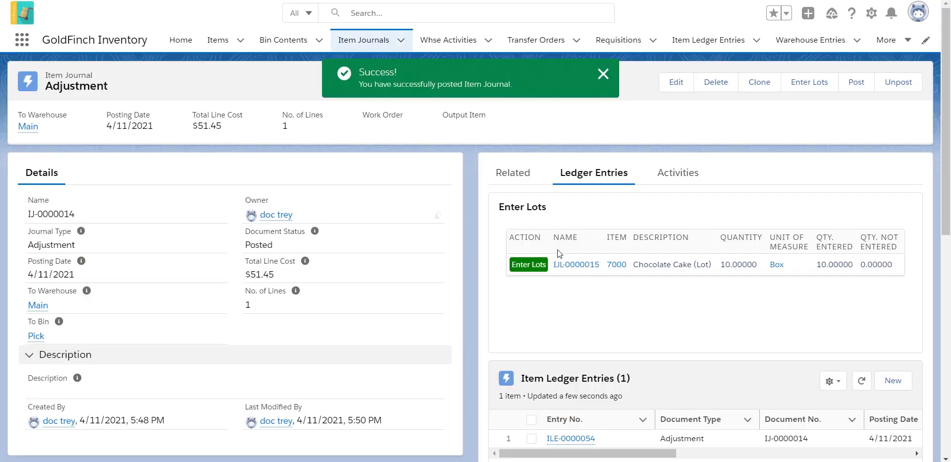
pyautogui.scroll(-5, 557, 249)
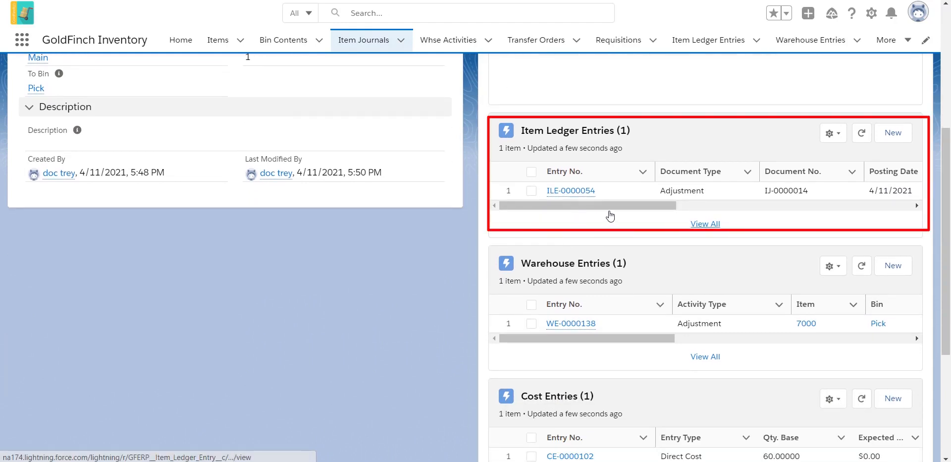
pyautogui.moveTo(623, 203)
pyautogui.mouseDown()
pyautogui.moveTo(768, 195)
pyautogui.moveTo(610, 205)
pyautogui.mouseUp()
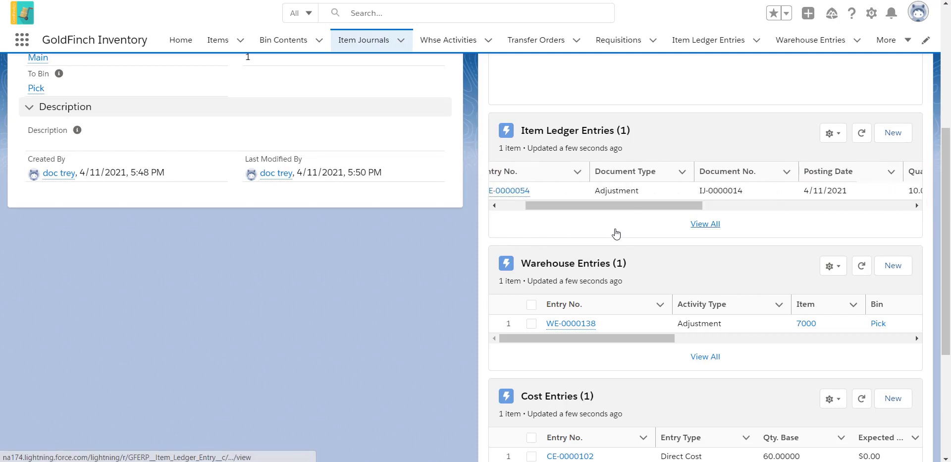
pyautogui.scroll(-3, 616, 233)
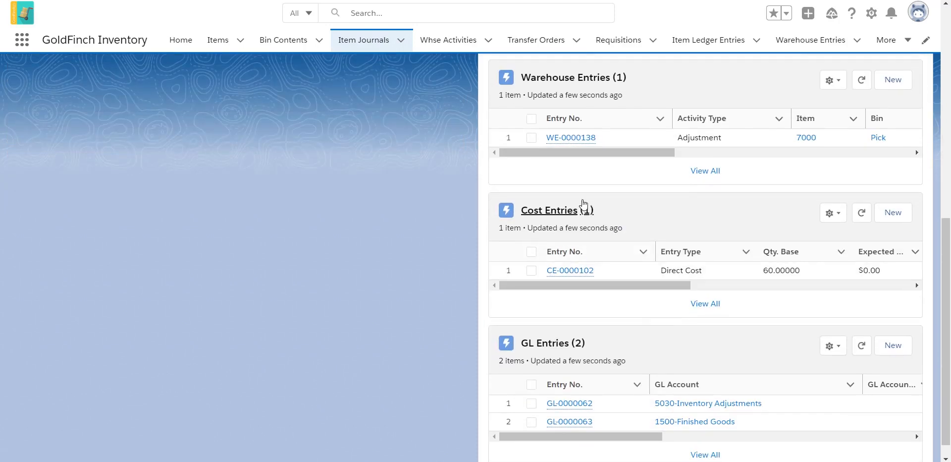
pyautogui.moveTo(599, 156); pyautogui.dragTo(723, 160)
pyautogui.moveTo(743, 158)
pyautogui.mouseDown()
pyautogui.moveTo(774, 152)
pyautogui.moveTo(603, 185)
pyautogui.mouseUp()
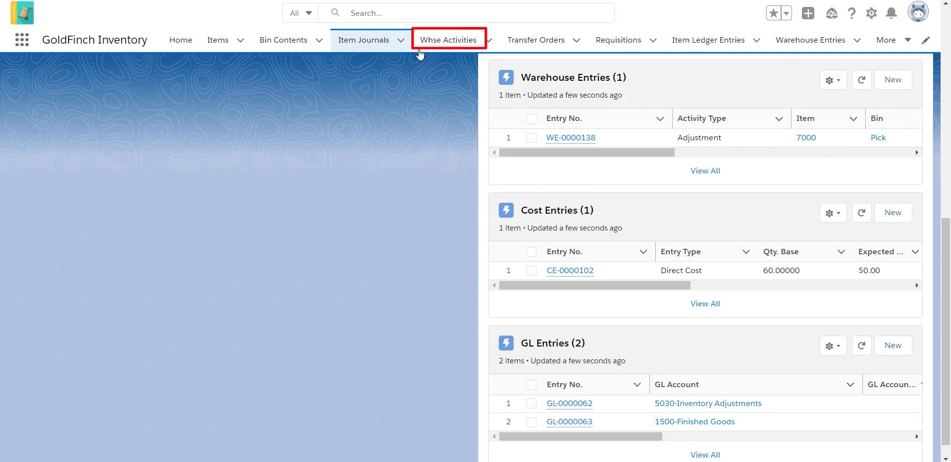
# Start a new warehouse activity with the Movement record type
pyautogui.click(446, 41)
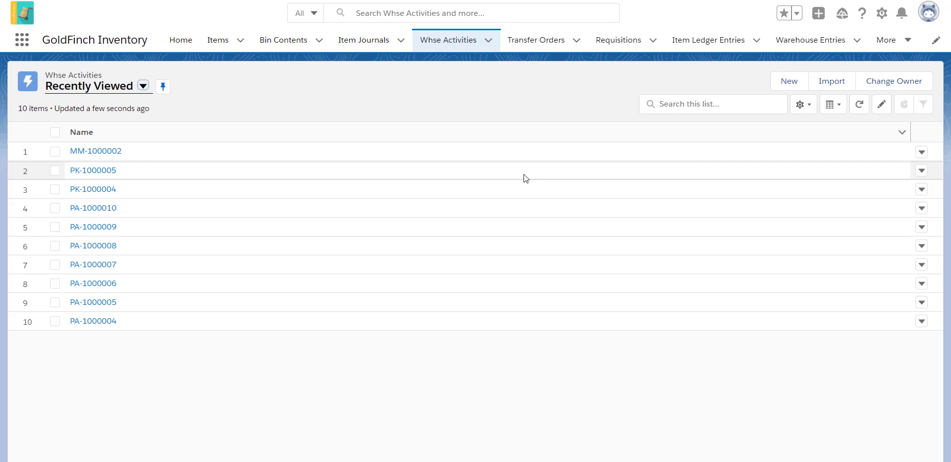
pyautogui.click(787, 82)
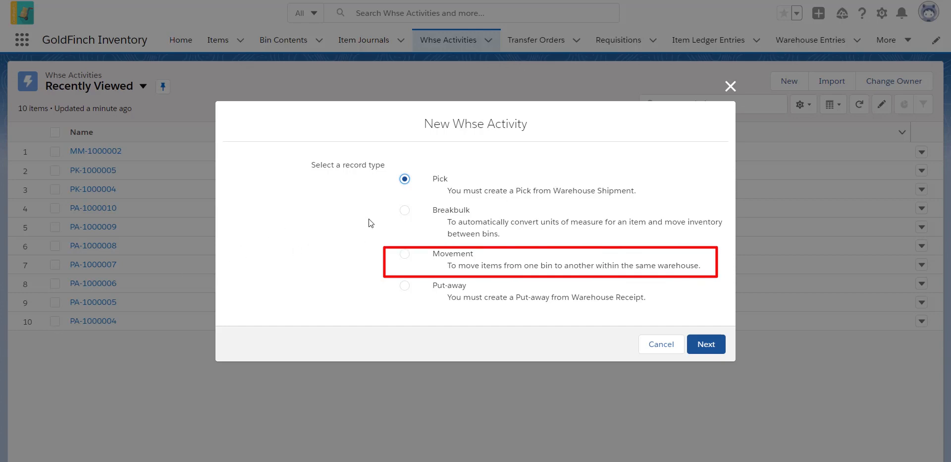
pyautogui.click(402, 254)
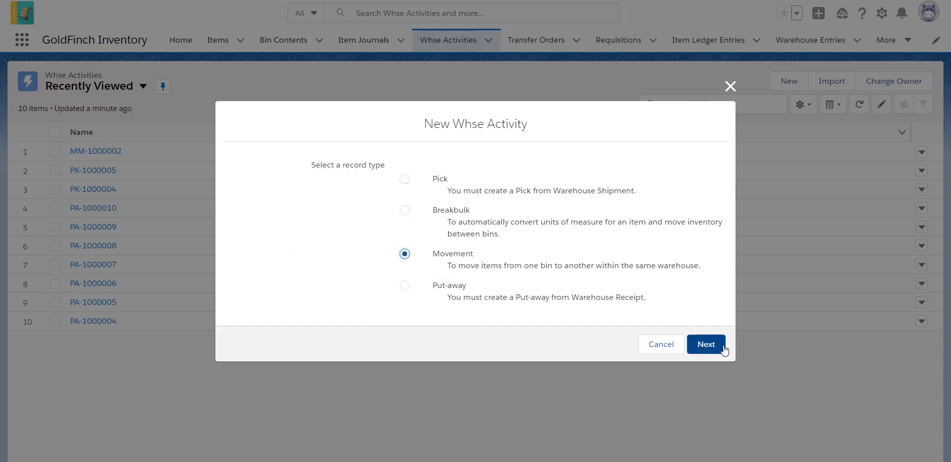
pyautogui.click(706, 345)
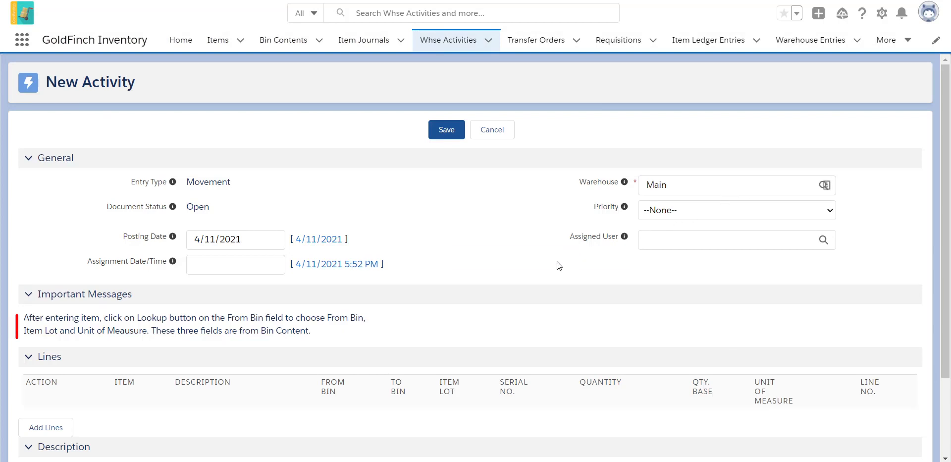
# Add lines to the movement and choose item 7000 (Chocolate Cake (Lot)) on line 1
pyautogui.scroll(-3, 557, 260)
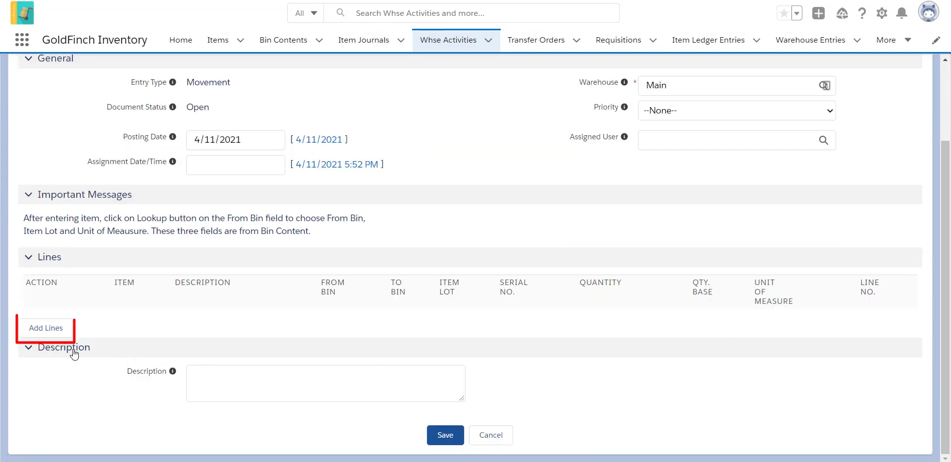
pyautogui.click(34, 329)
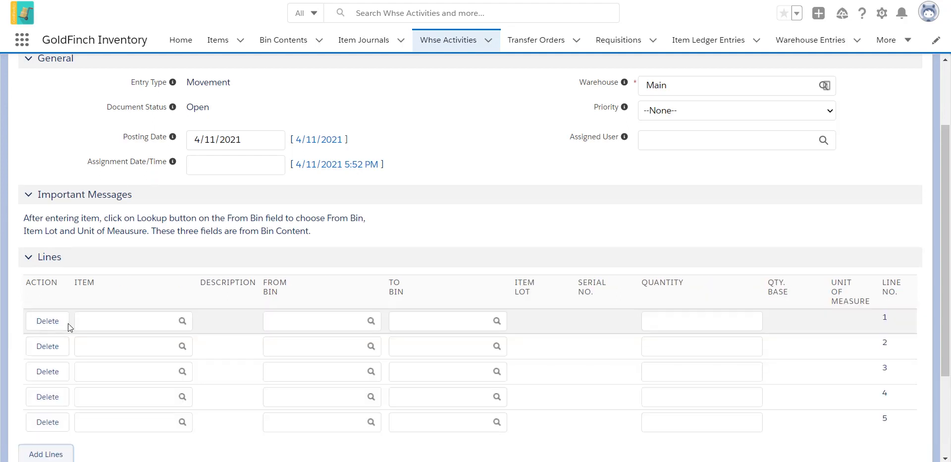
pyautogui.scroll(-3, 144, 321)
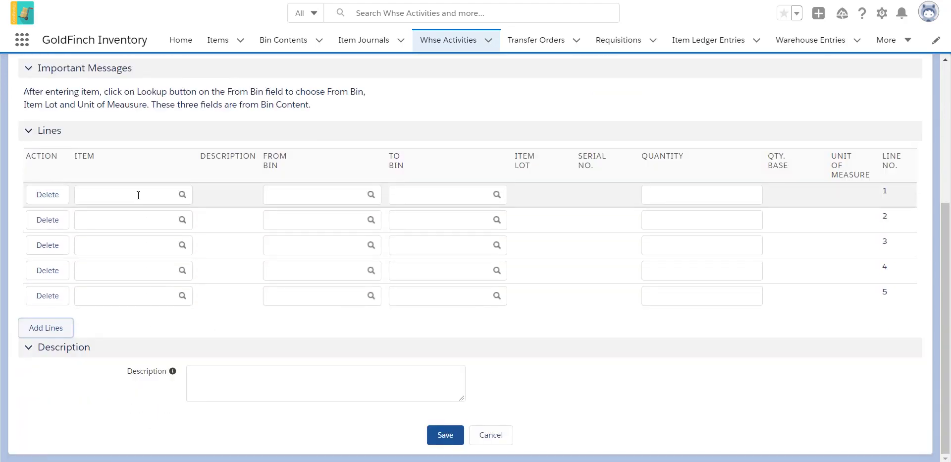
pyautogui.click(138, 195)
pyautogui.write('7000 (Chocolate Cake (Lo')
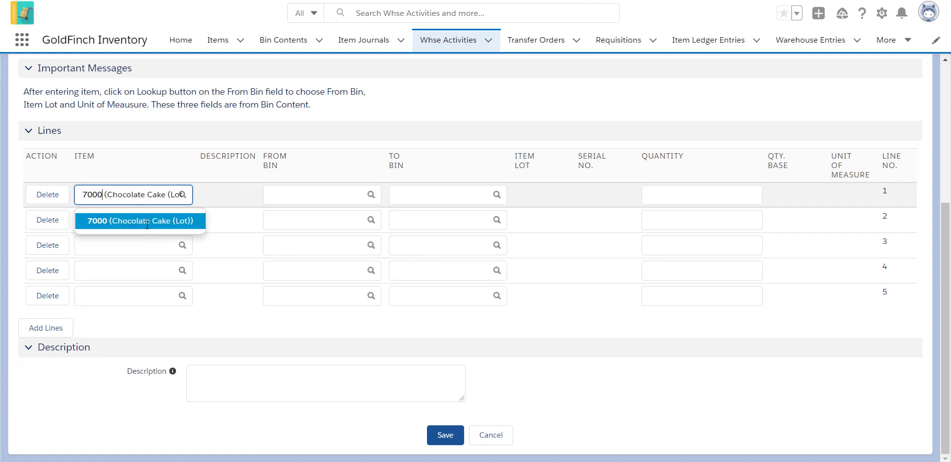
pyautogui.click(143, 221)
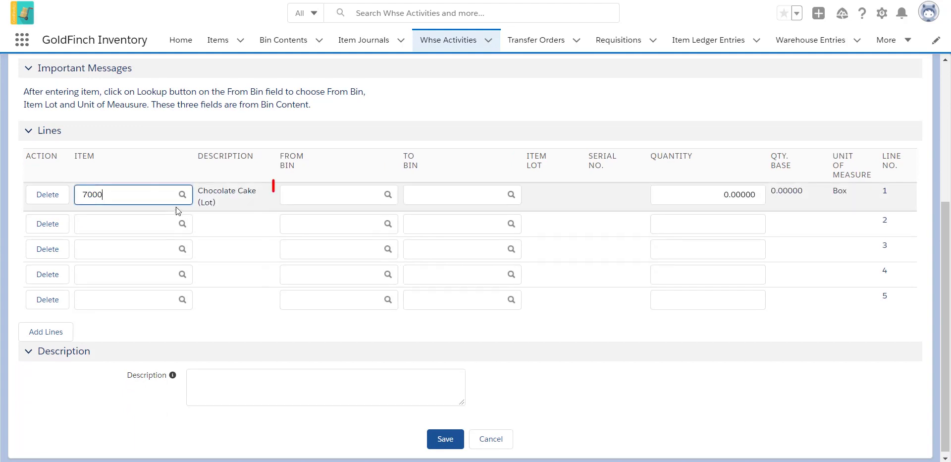
# For line 1's From Bin, filter the bin contents to quantities >100 and select lot 032121A in the Pick bin
pyautogui.click(388, 195)
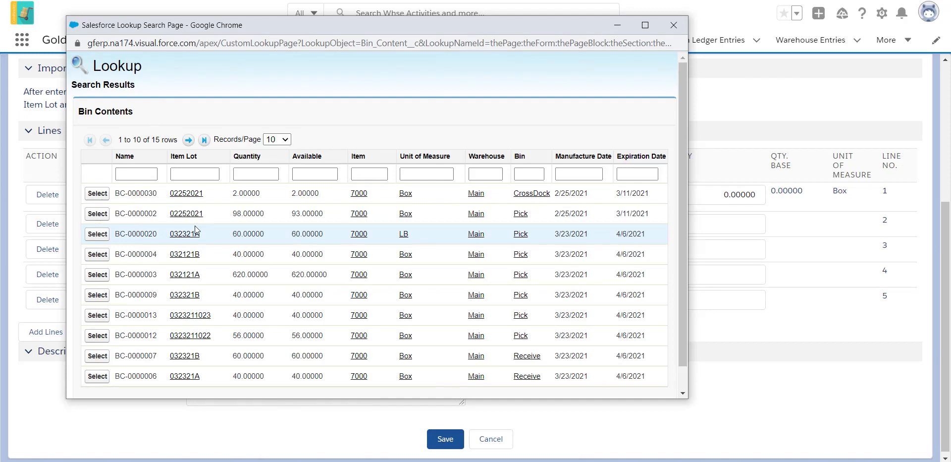
pyautogui.click(267, 174)
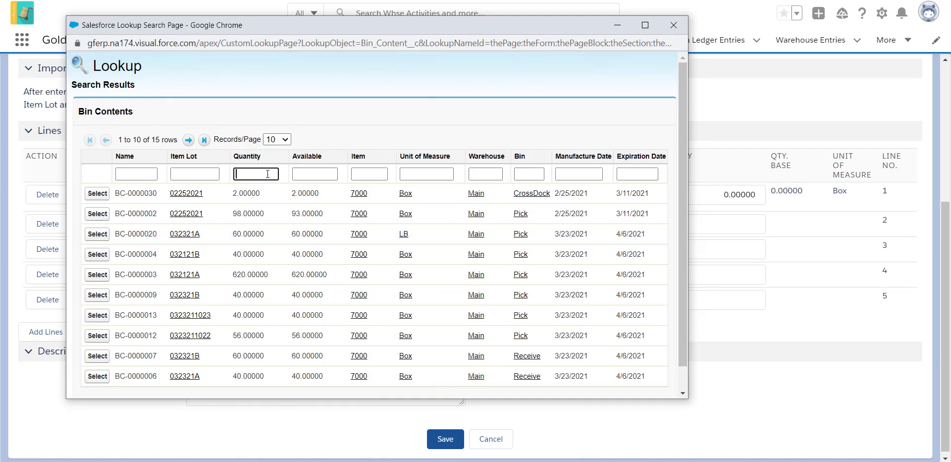
pyautogui.write('>100')
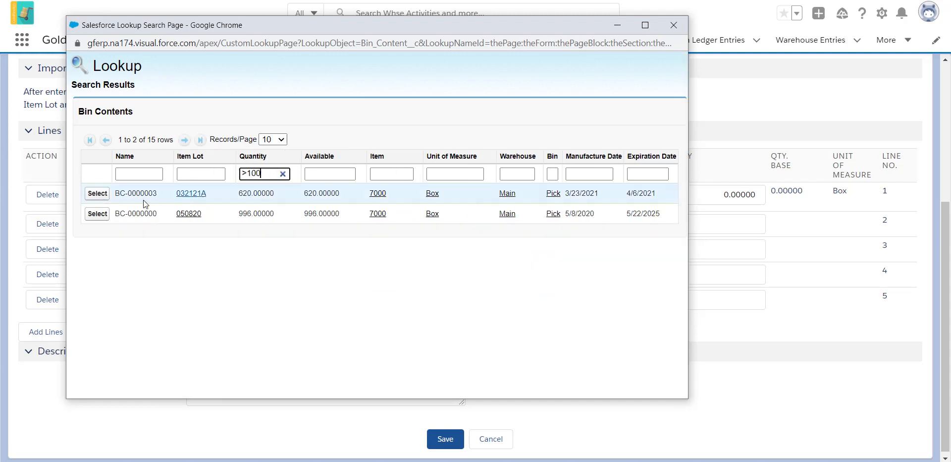
pyautogui.click(97, 195)
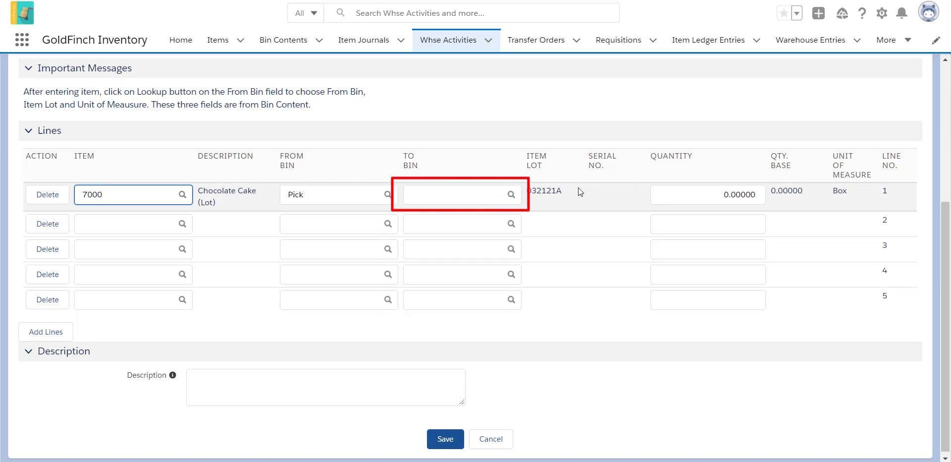
# Set line 1's To Bin to Pick and its quantity to 10
pyautogui.click(512, 195)
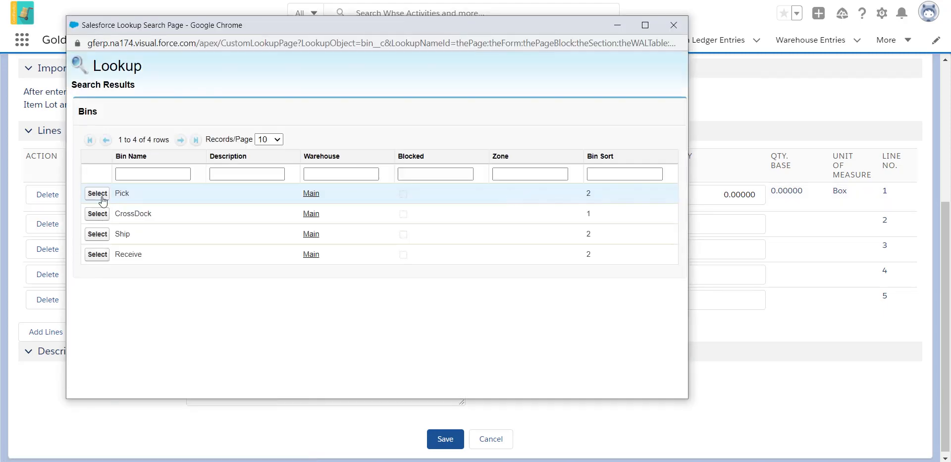
pyautogui.click(97, 194)
pyautogui.click(708, 194)
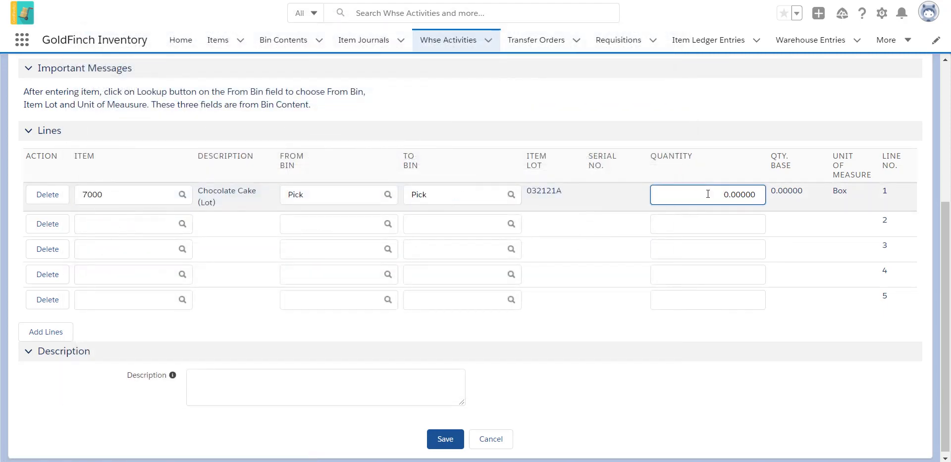
pyautogui.doubleClick(708, 193)
pyautogui.write('10')
pyautogui.click(735, 160)
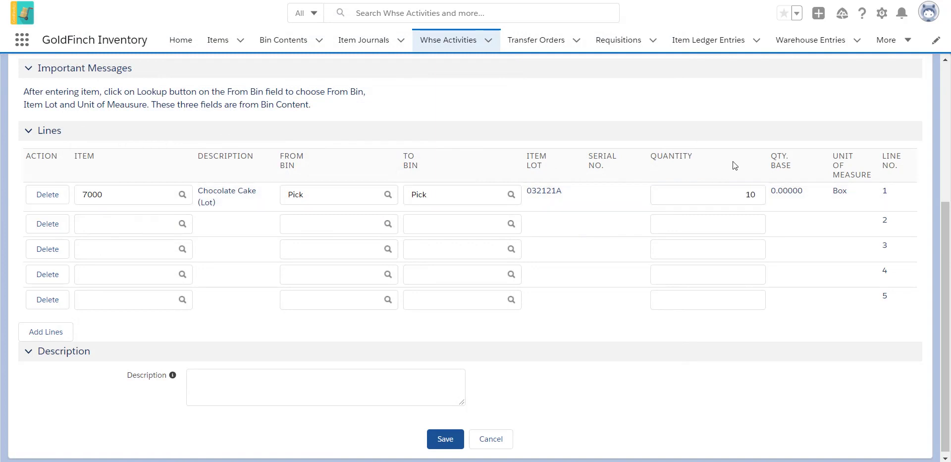
# Choose item 7001 (Strawberry Cake (No Lot)) on line 2 and select its Receive bin content as the From Bin
pyautogui.click(142, 226)
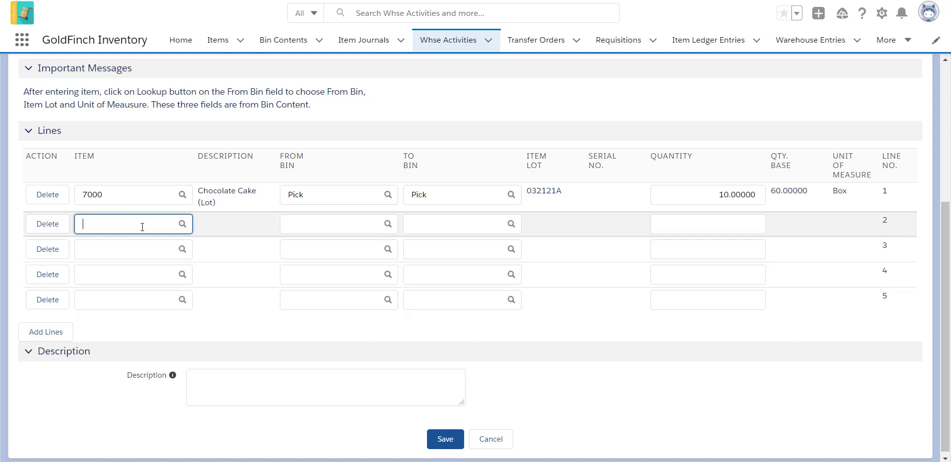
pyautogui.write('7001 (Strawberry Cake (No')
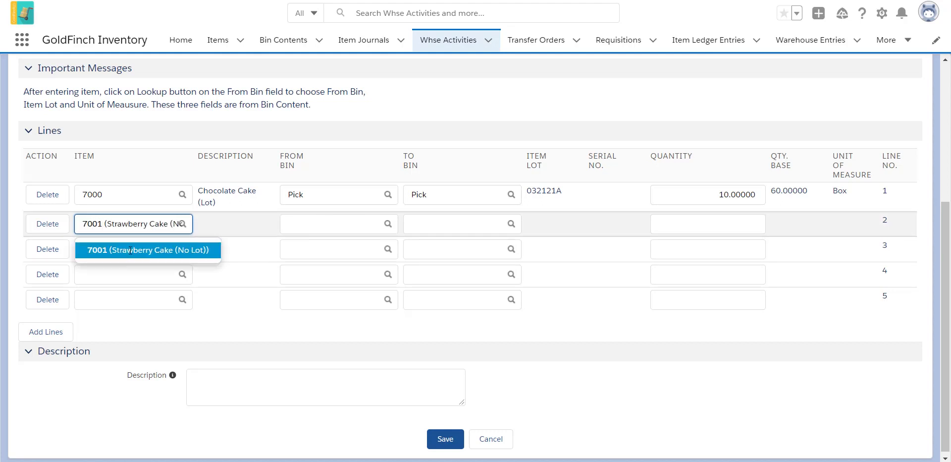
pyautogui.click(130, 250)
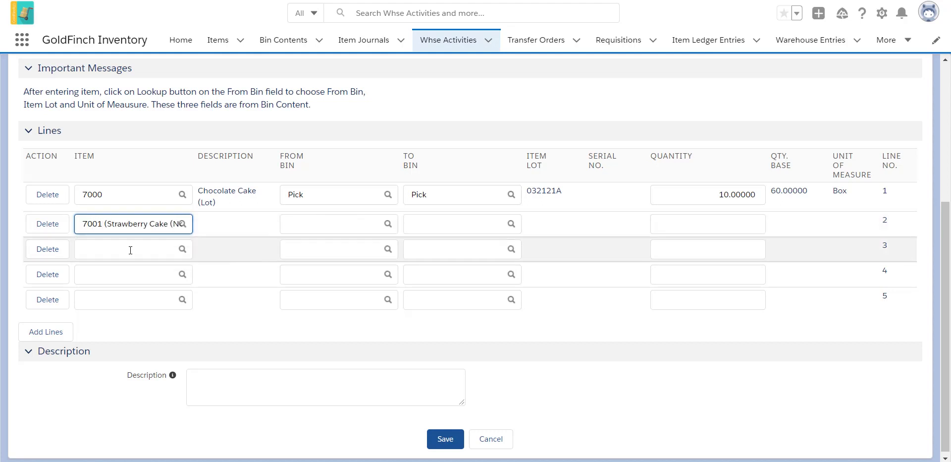
pyautogui.click(399, 226)
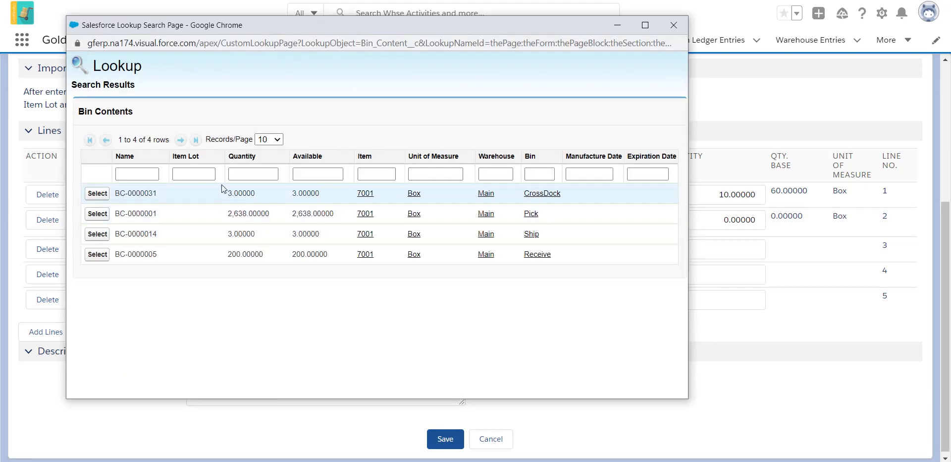
pyautogui.click(98, 255)
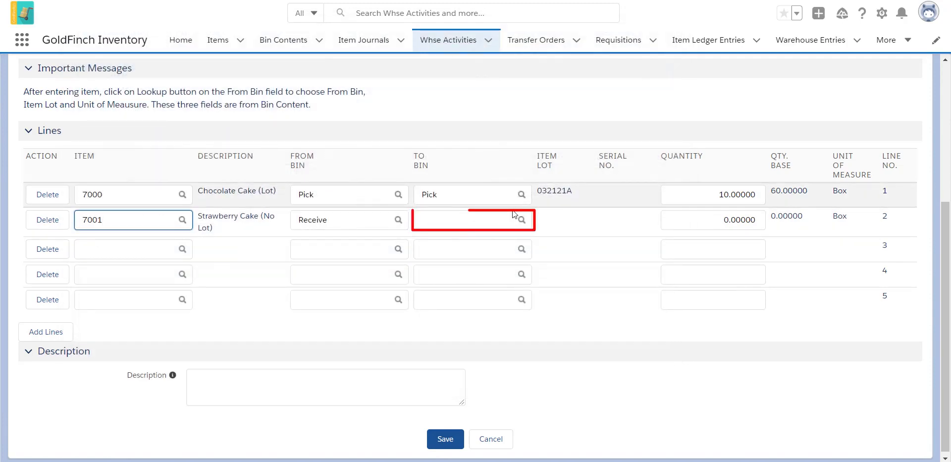
# Set line 2's To Bin to Pick and its quantity to 10, and save the movement
pyautogui.click(521, 220)
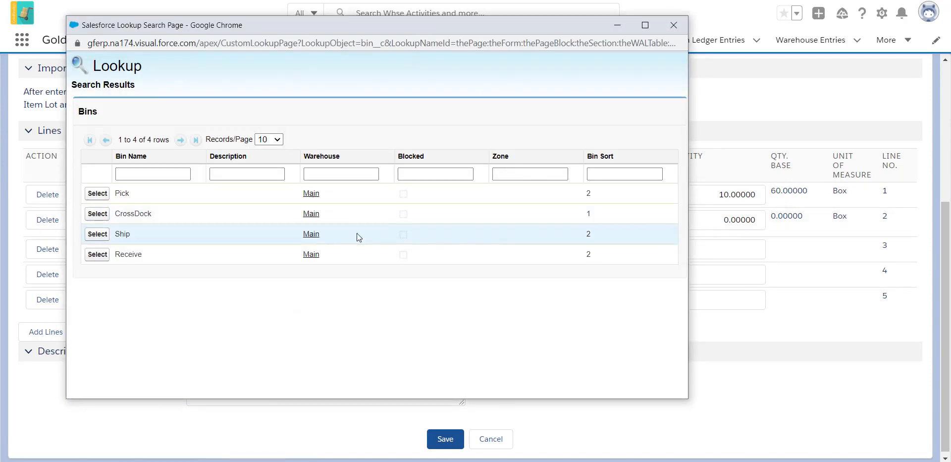
pyautogui.click(98, 194)
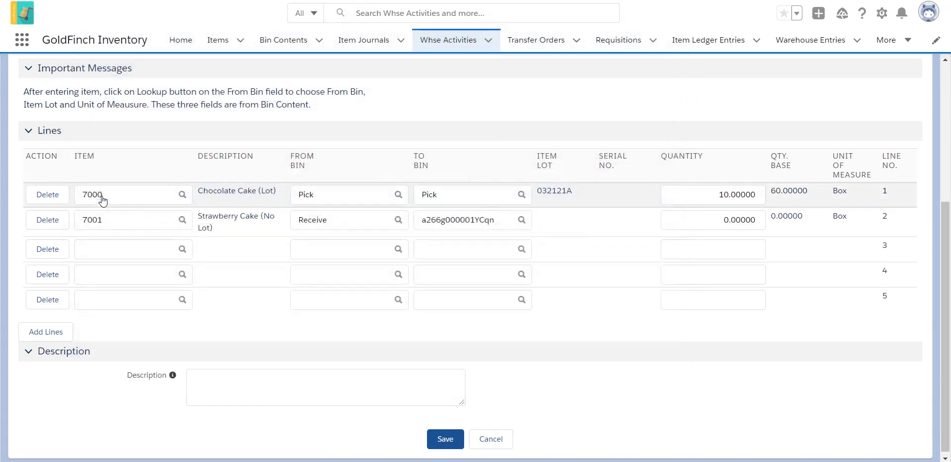
pyautogui.click(720, 221)
pyautogui.write('1')
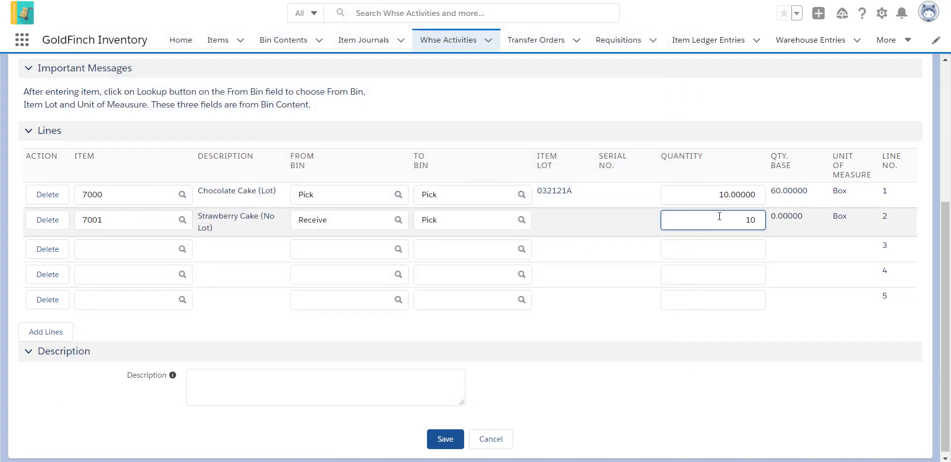
pyautogui.click(442, 444)
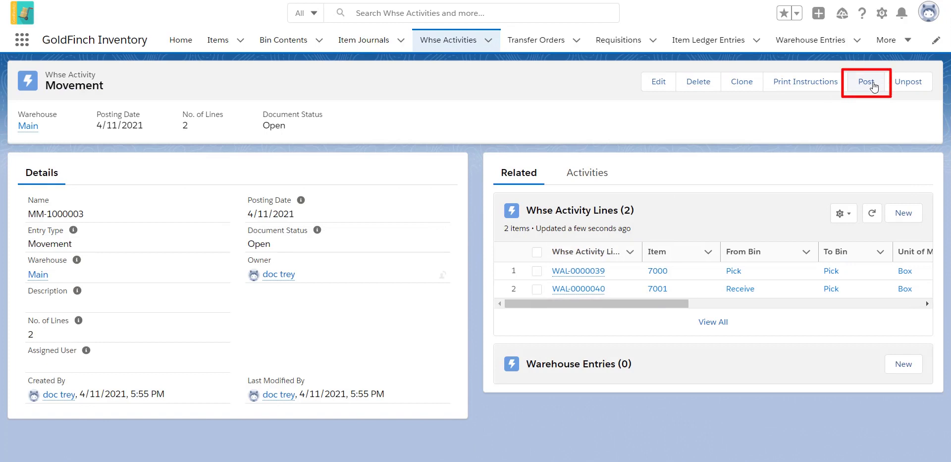
# Post the warehouse movement and review the warehouse entries of a posted movement
pyautogui.click(874, 87)
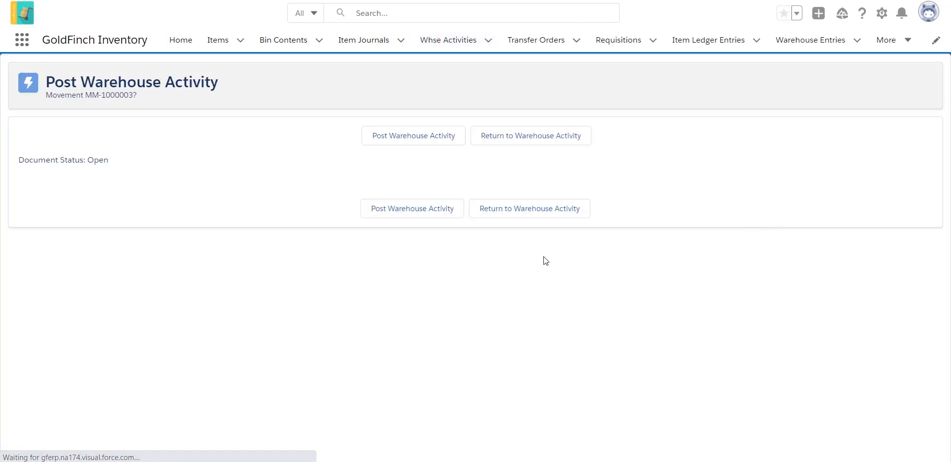
pyautogui.click(427, 208)
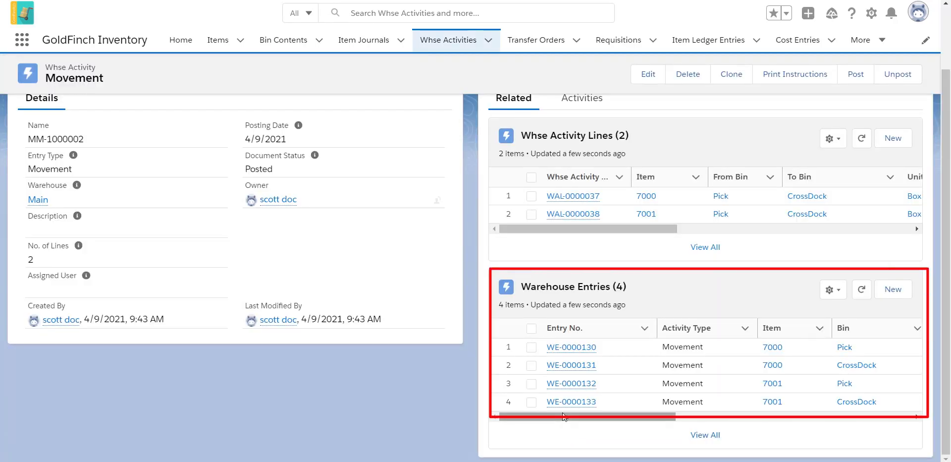
pyautogui.moveTo(563, 416); pyautogui.dragTo(466, 447)
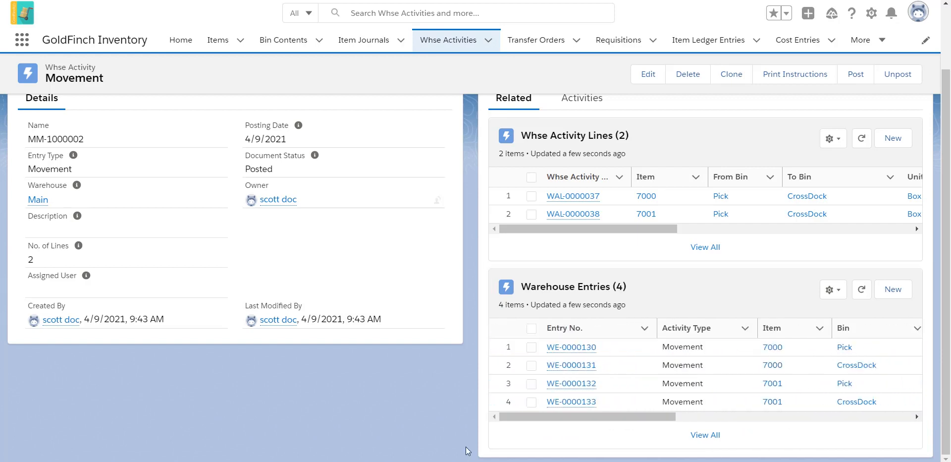
# Look through the lists of transfer orders, item ledger entries, warehouse entries and cost entries
pyautogui.click(536, 41)
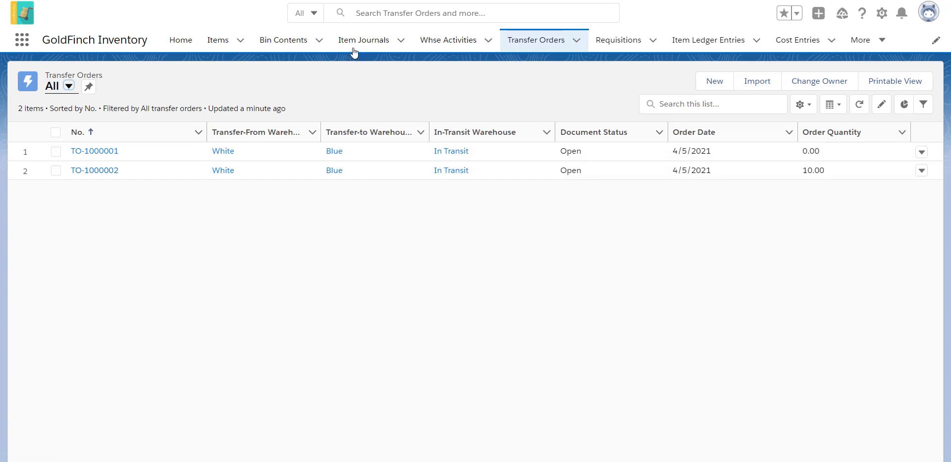
pyautogui.click(702, 43)
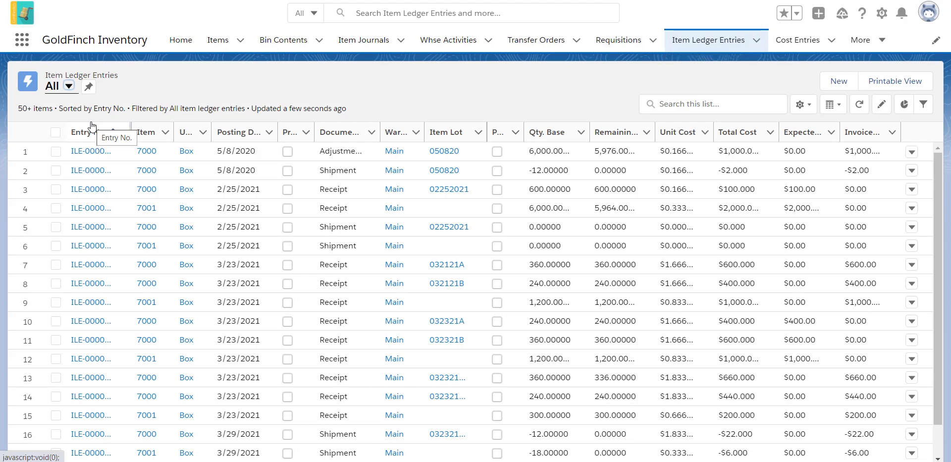
pyautogui.click(859, 39)
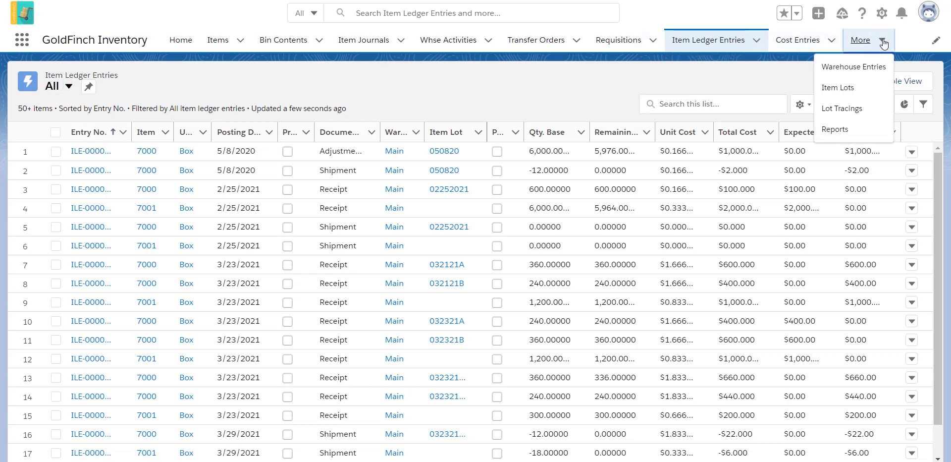
pyautogui.click(866, 69)
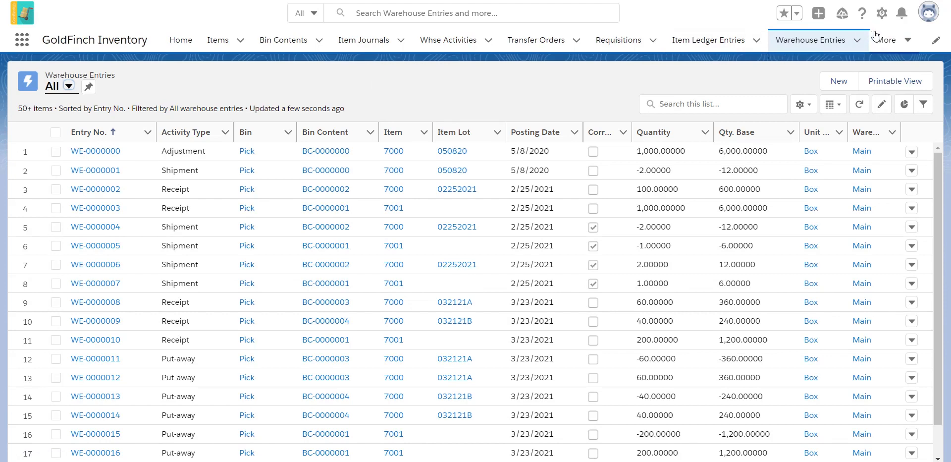
pyautogui.click(892, 40)
pyautogui.click(887, 69)
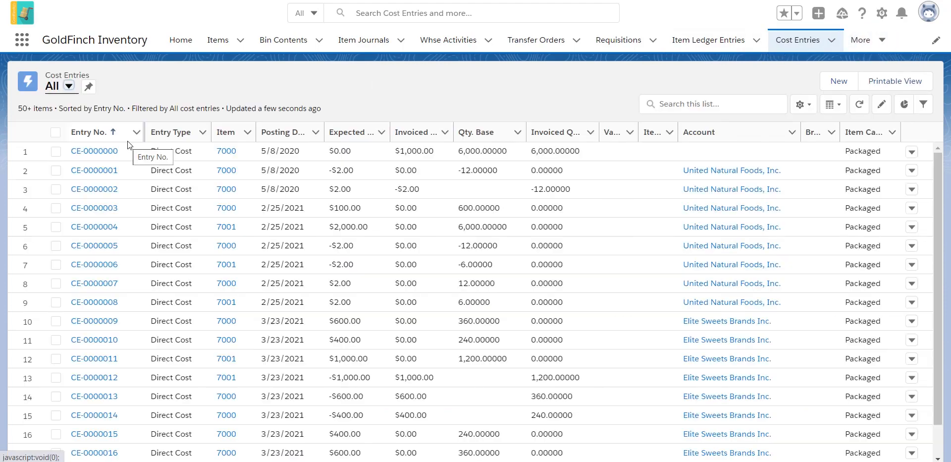